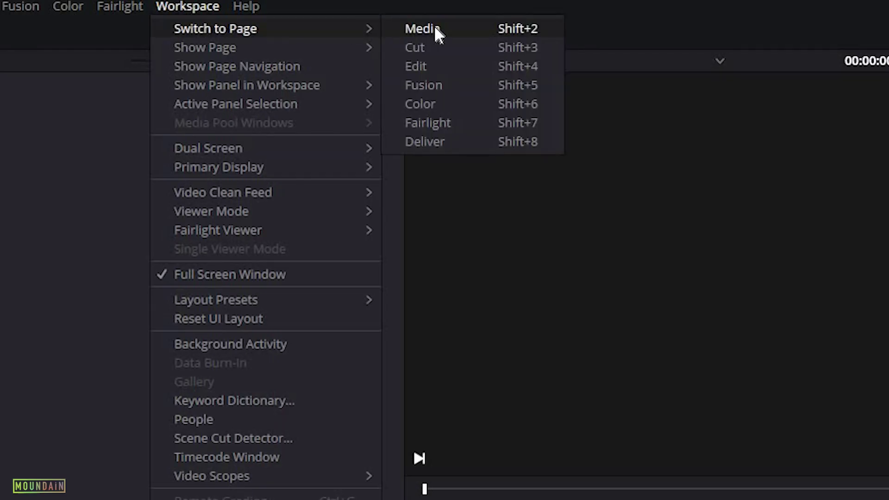
# Import the 20230713- Trials, 20230714- Manali and 20230715 - Manali folders into the Media Pool
pyautogui.click(434, 28)
pyautogui.click(45, 189)
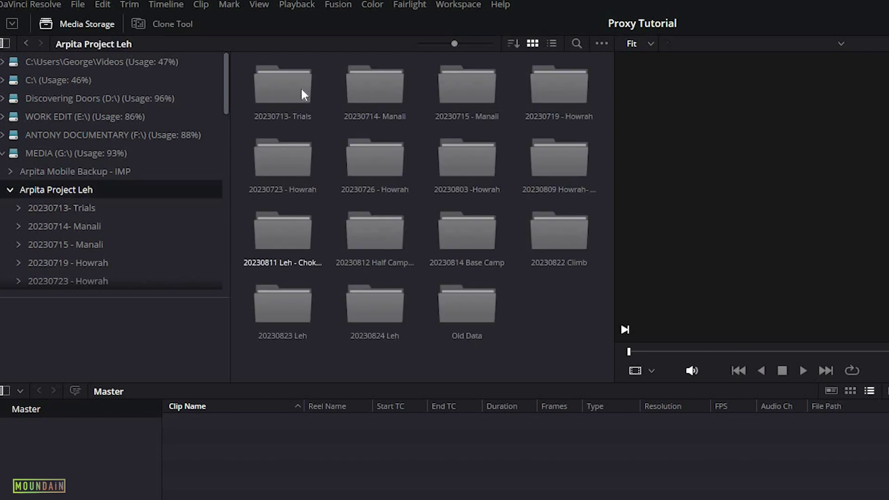
pyautogui.click(301, 94)
pyautogui.keyDown('ctrl'); pyautogui.click(382, 89); pyautogui.keyUp('ctrl')
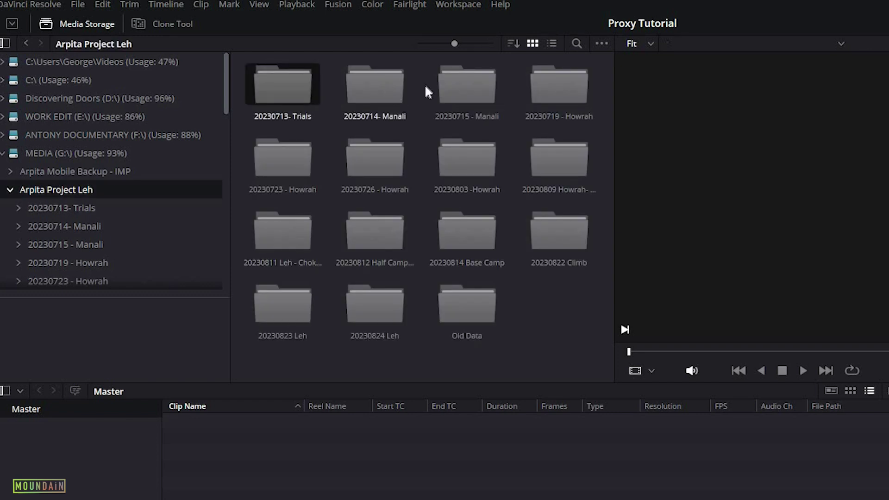
pyautogui.keyDown('ctrl'); pyautogui.click(458, 84); pyautogui.keyUp('ctrl')
pyautogui.moveTo(447, 102); pyautogui.dragTo(260, 319)
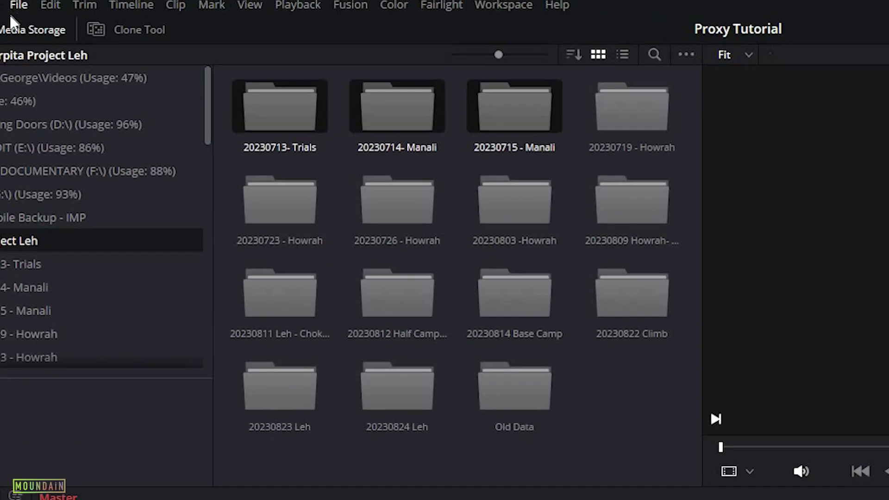
# Set the Media Management transcode destination to Desktop/My Proxy/Arpita Project, preserving folder hierarchy
pyautogui.click(57, 4)
pyautogui.click(97, 418)
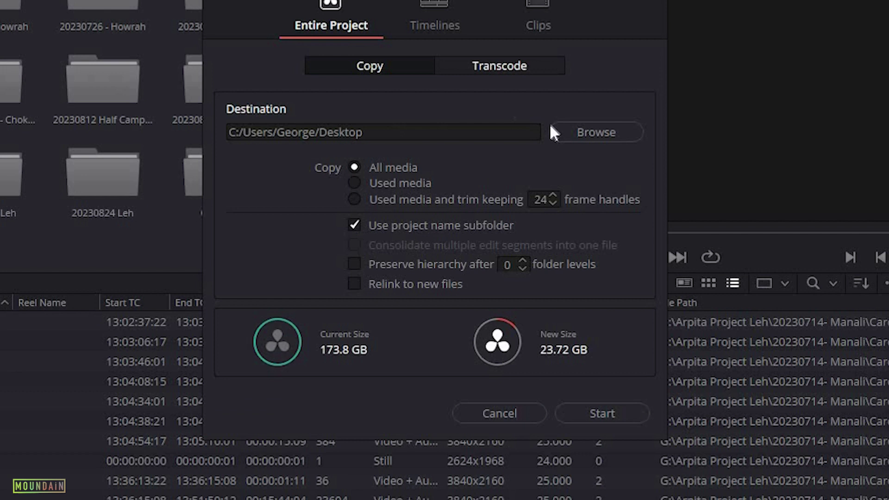
pyautogui.click(578, 127)
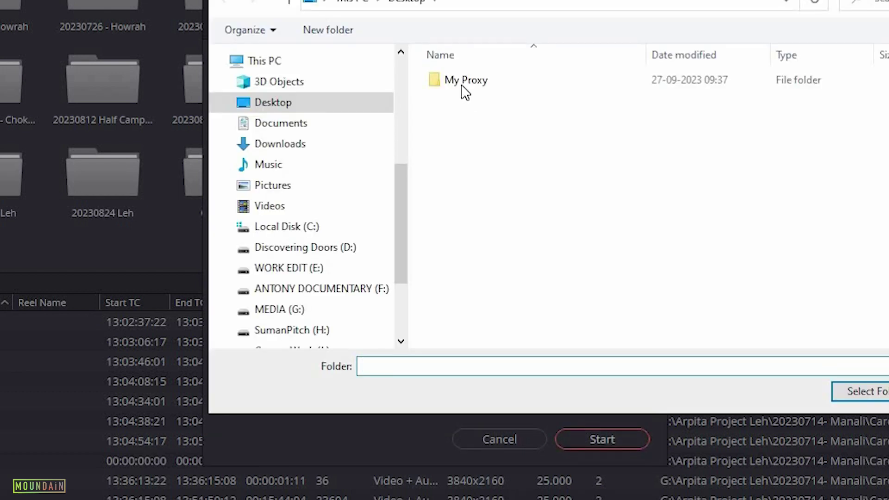
pyautogui.doubleClick(464, 92)
pyautogui.rightClick(487, 125)
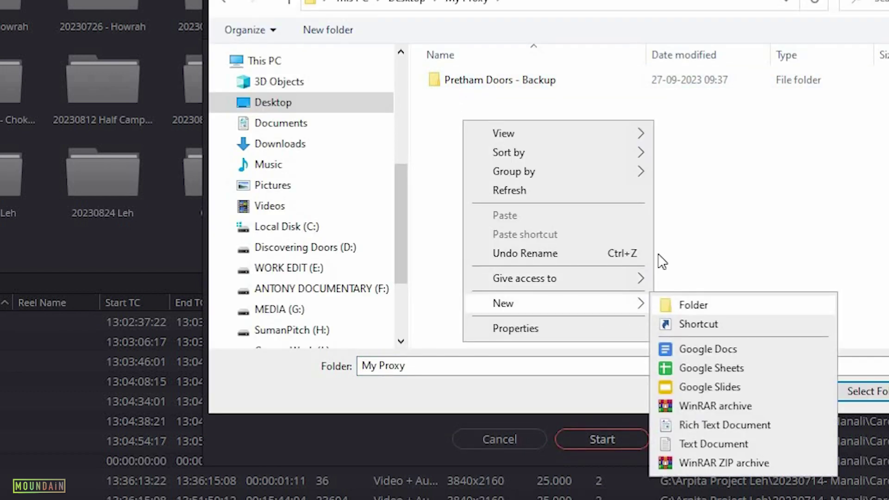
pyautogui.write('fArpita Pro')
pyautogui.click(861, 391)
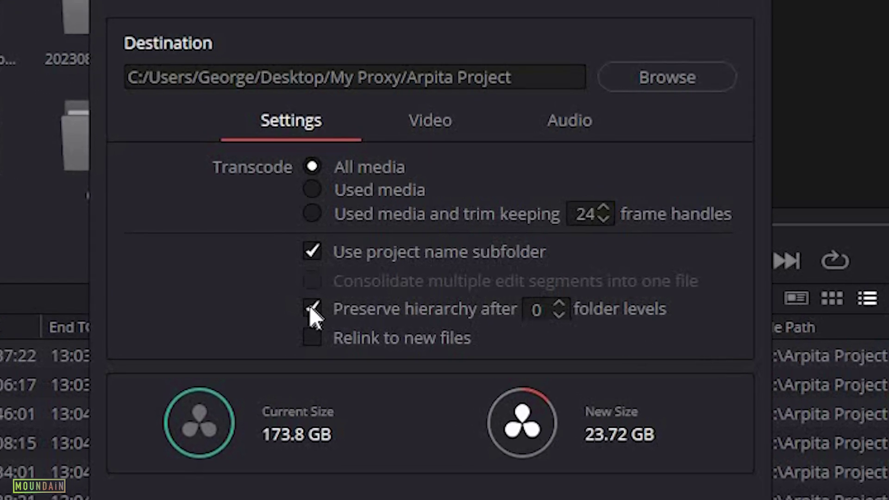
# Keep one folder level, use QuickTime H.264 at 1920 x 1080 HD, and review the audio settings
pyautogui.click(559, 308)
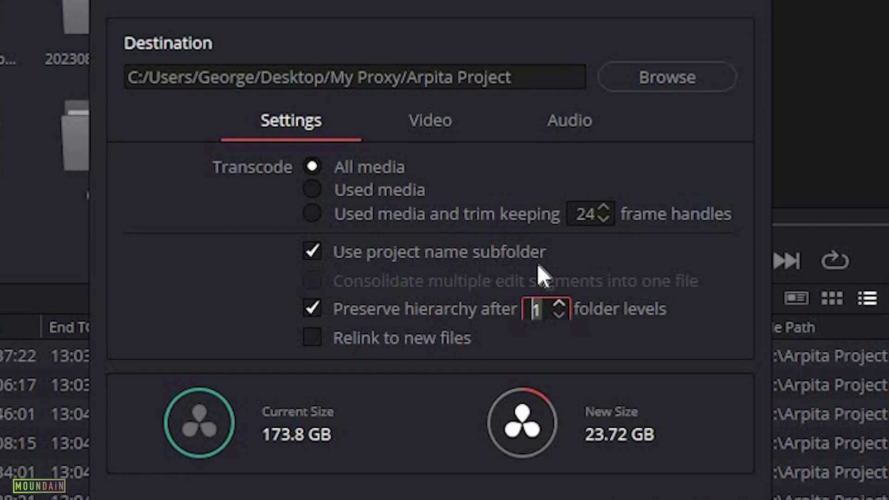
pyautogui.click(437, 121)
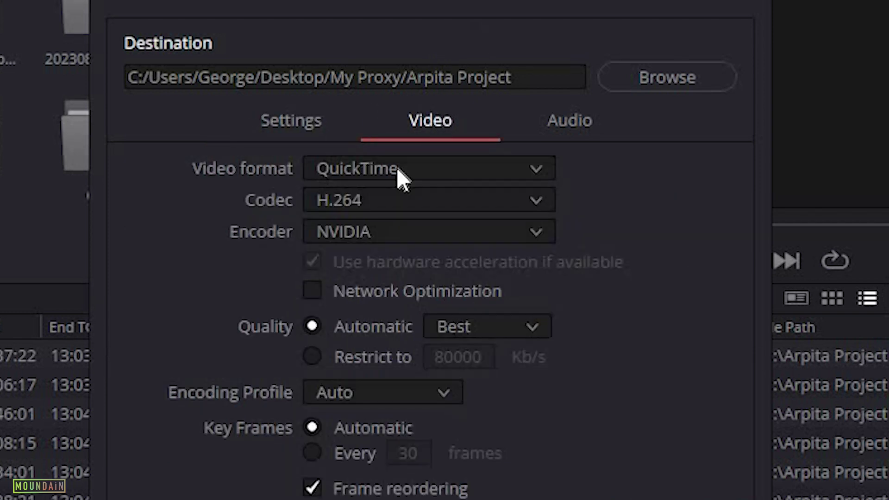
pyautogui.click(393, 200)
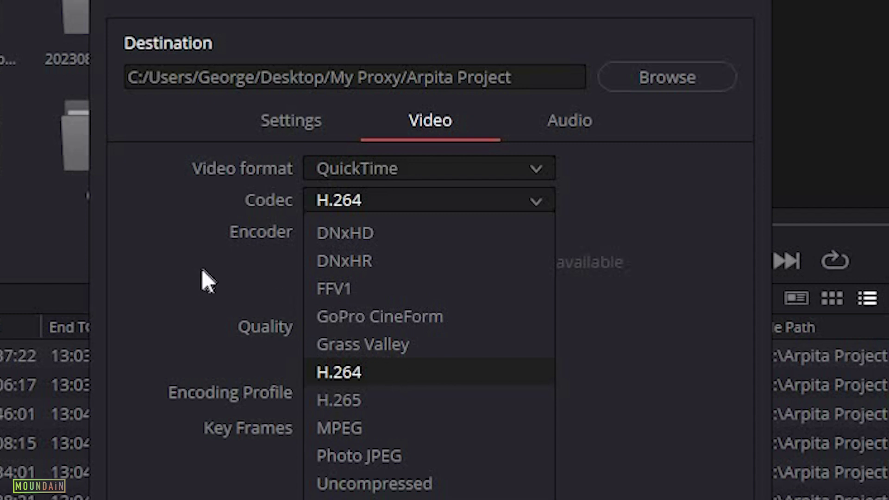
pyautogui.press('Escape')
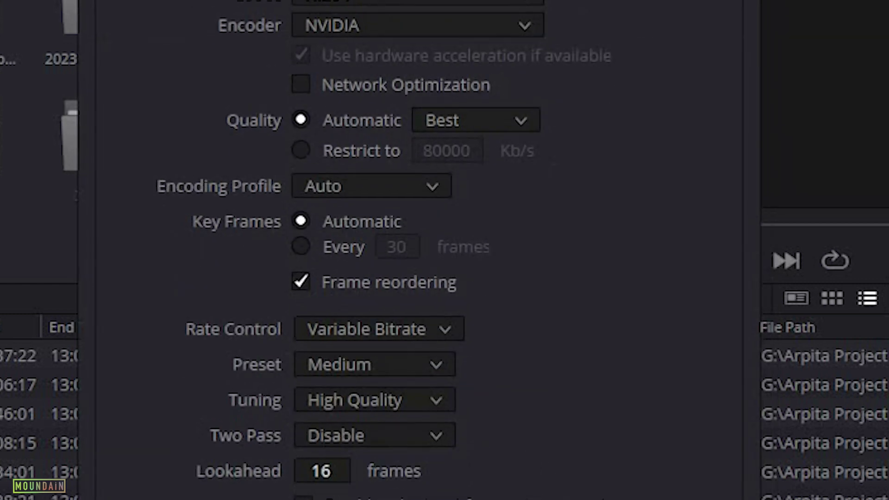
pyautogui.click(521, 410)
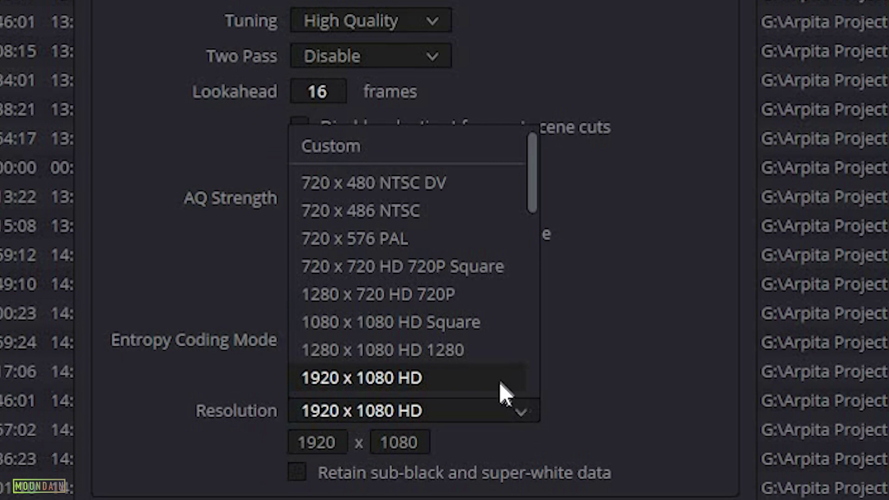
pyautogui.click(398, 291)
pyautogui.click(555, 127)
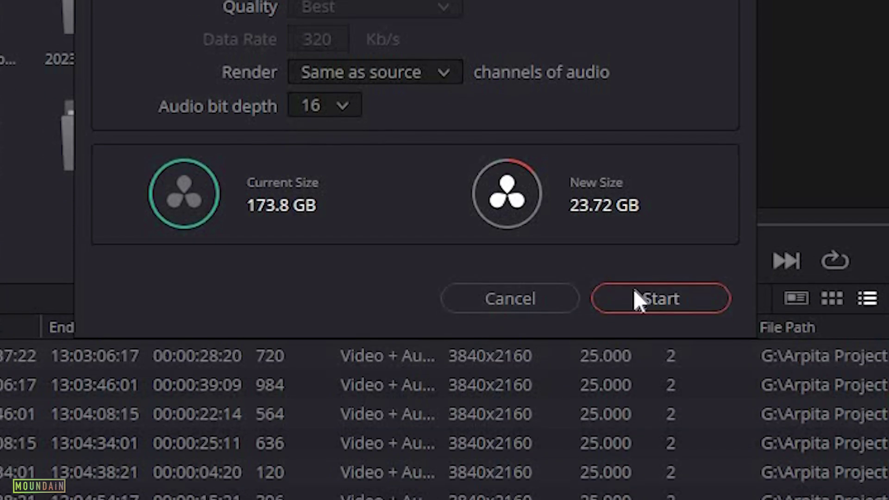
# Start the transcode and browse File Explorer to Desktop > My Proxy > Arpita Project
pyautogui.click(635, 291)
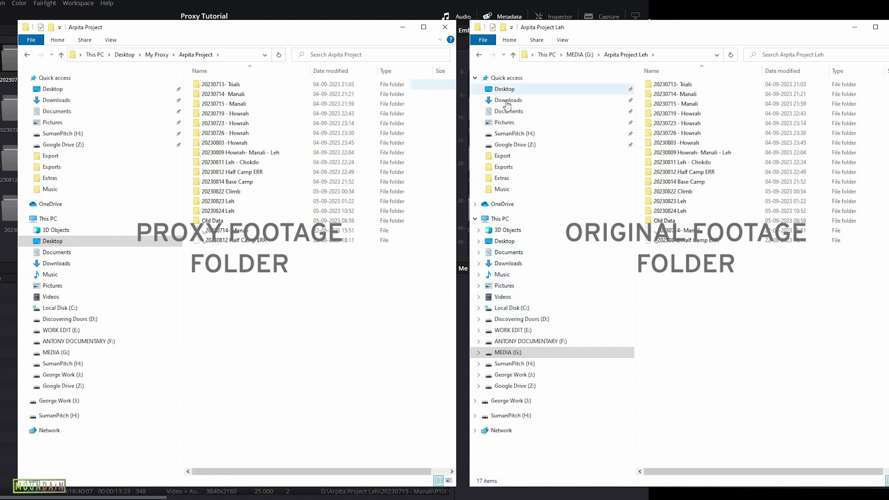
pyautogui.click(501, 89)
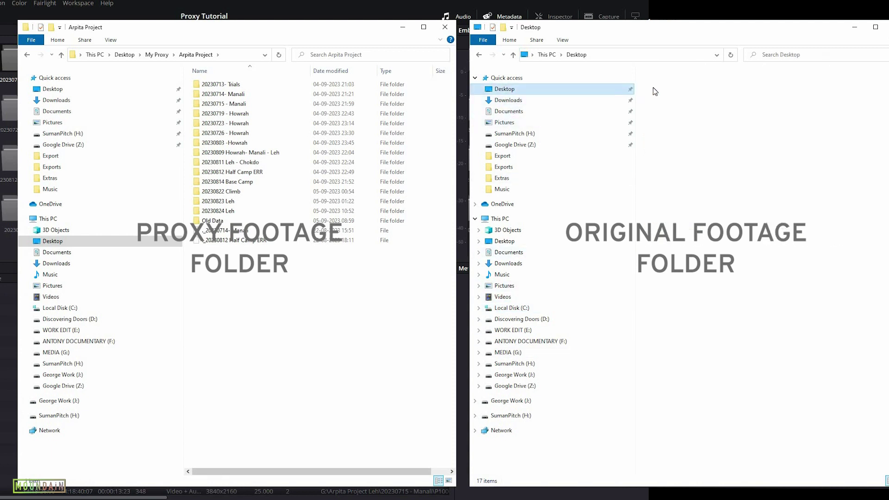
pyautogui.doubleClick(663, 84)
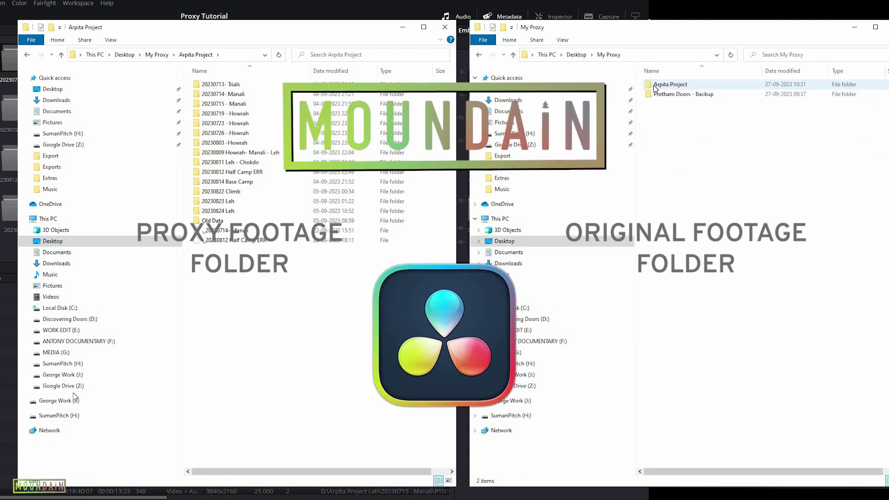
pyautogui.doubleClick(654, 85)
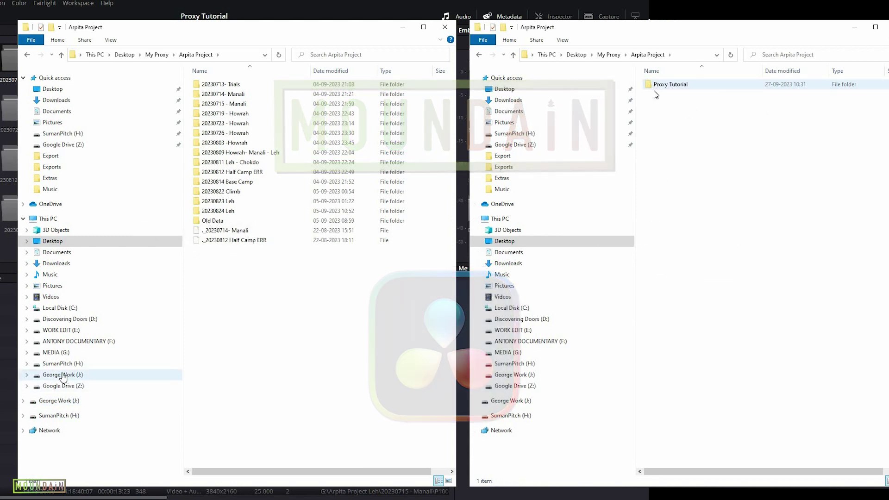